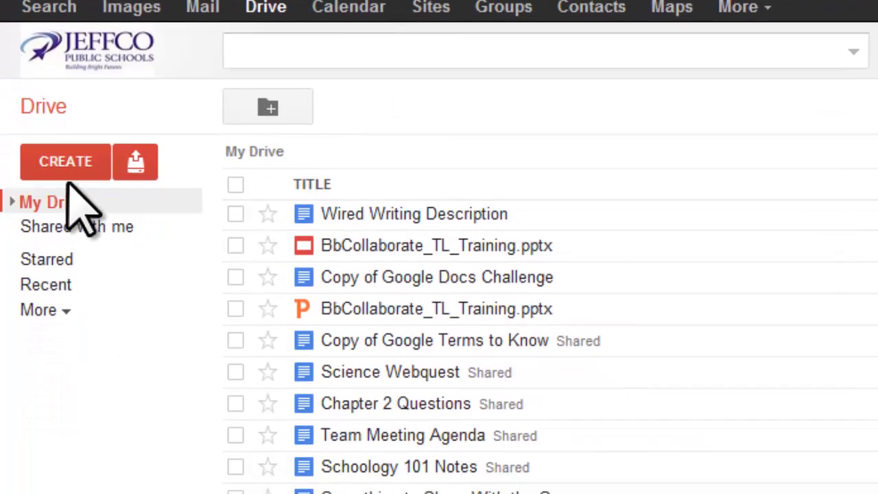
# Create a new presentation from the Google Drive Create menu.
pyautogui.click(66, 165)
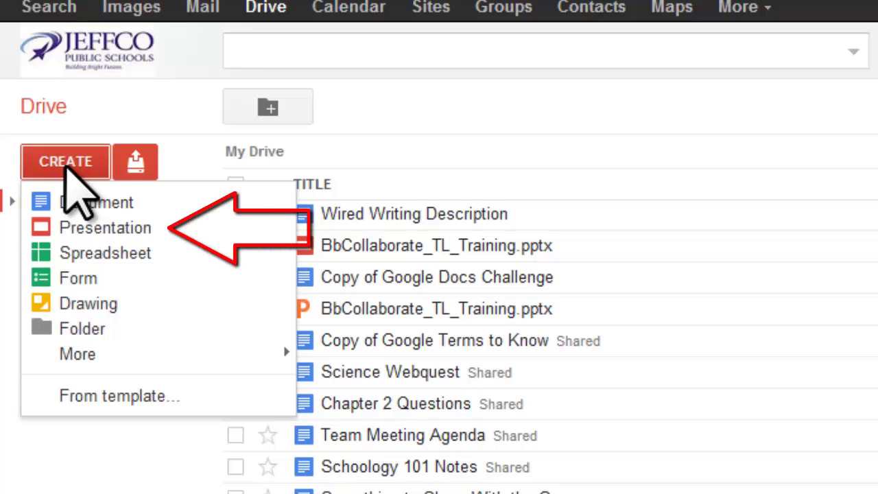
pyautogui.click(85, 227)
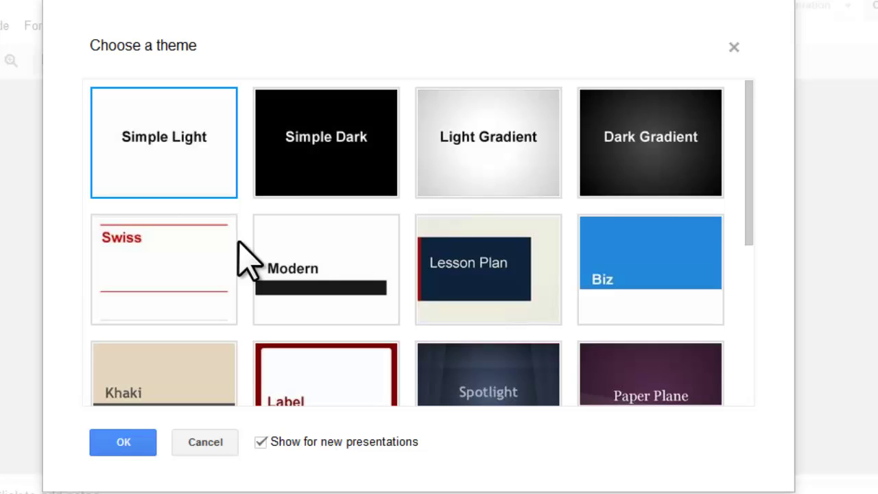
# Apply the Simple Light theme, add two new slides, and return to slide 1.
pyautogui.click(185, 140)
pyautogui.click(124, 446)
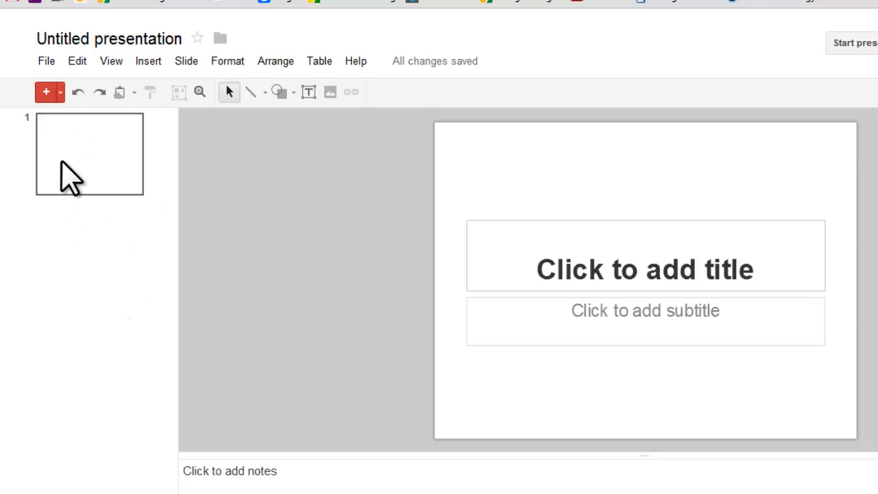
pyautogui.click(47, 95)
pyautogui.click(47, 93)
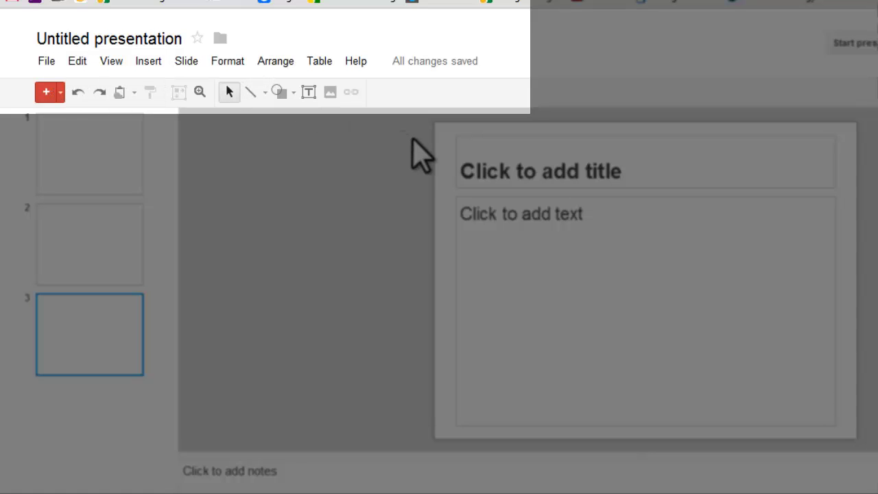
pyautogui.click(114, 159)
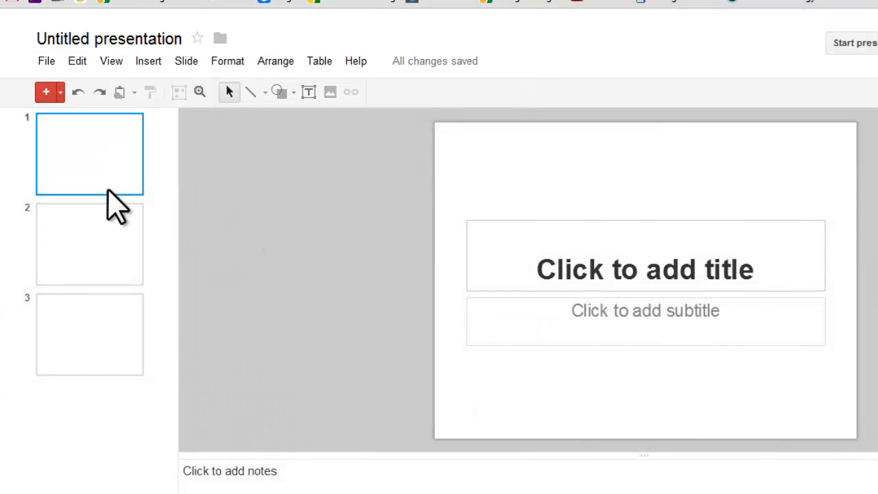
# Change slide 1's layout to Blank.
pyautogui.rightClick(94, 166)
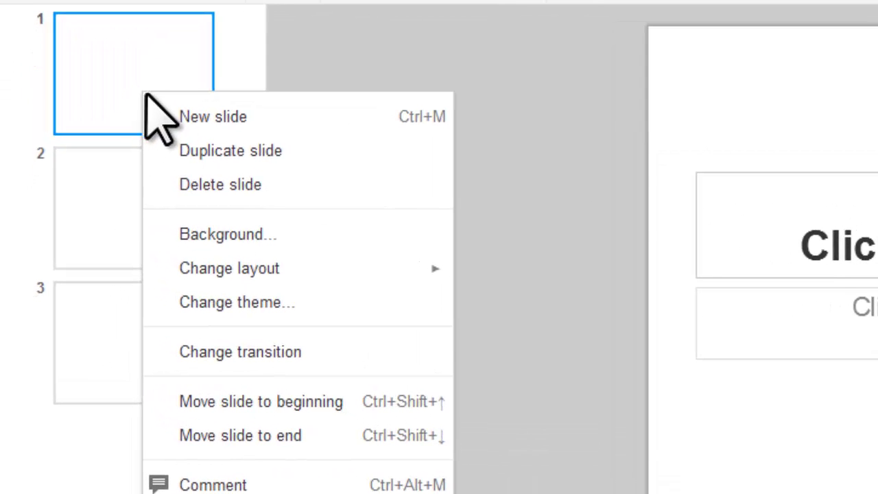
pyautogui.moveTo(238, 268)
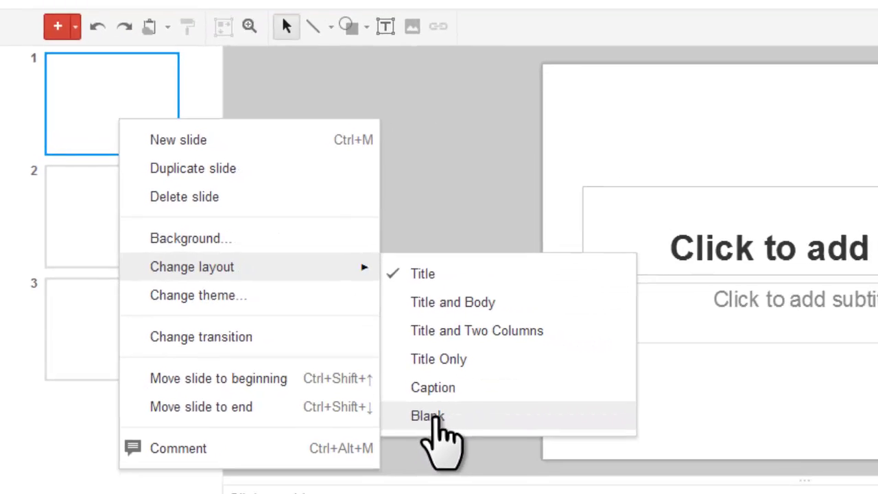
pyautogui.click(521, 447)
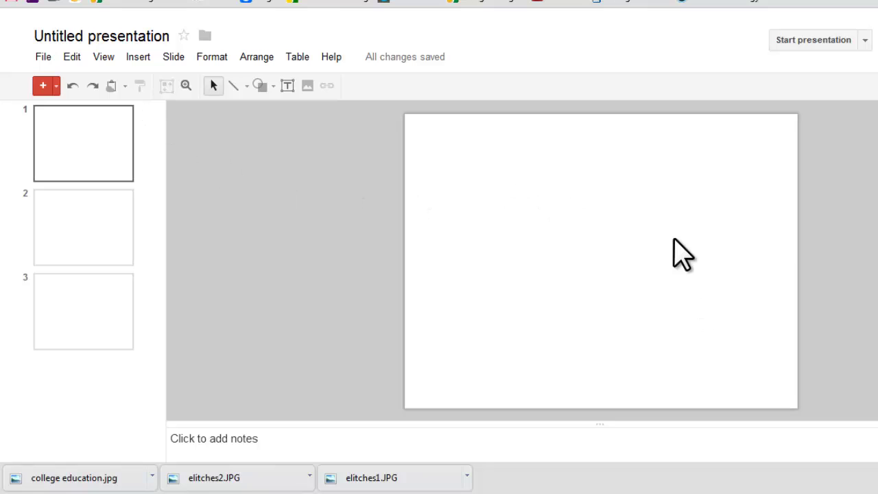
# Upload college education.jpg from the computer onto slide 1.
pyautogui.click(138, 57)
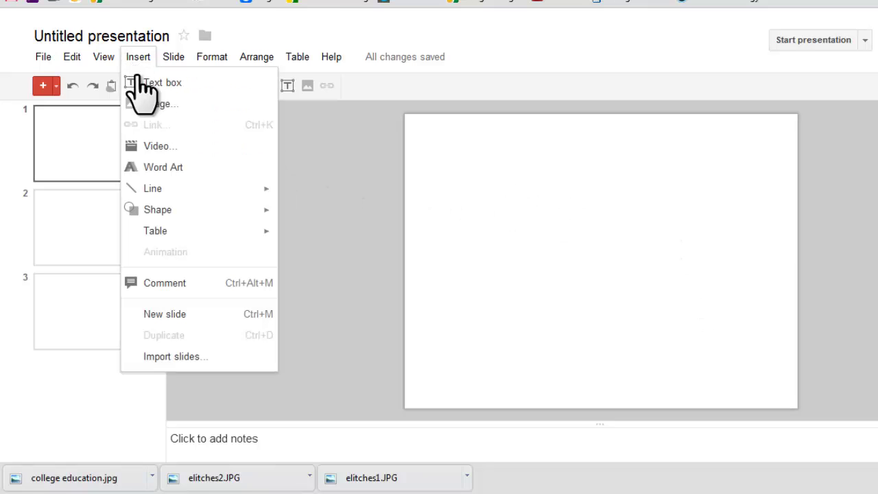
pyautogui.click(347, 157)
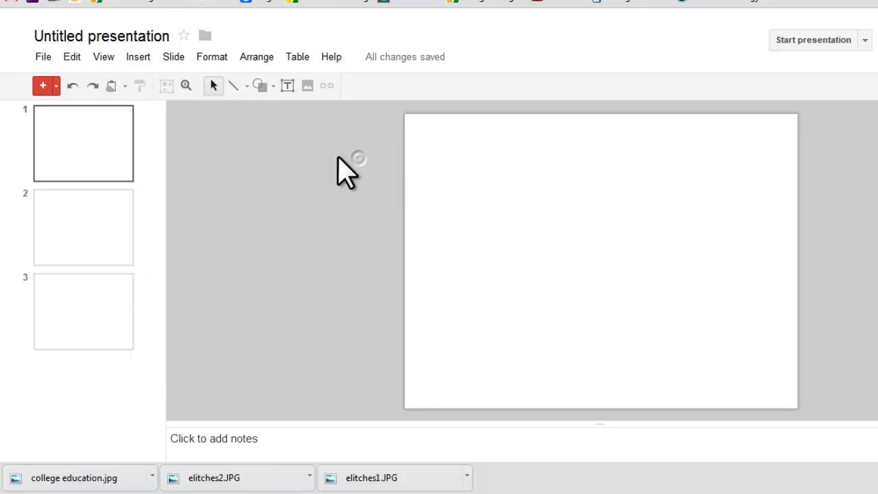
pyautogui.click(307, 87)
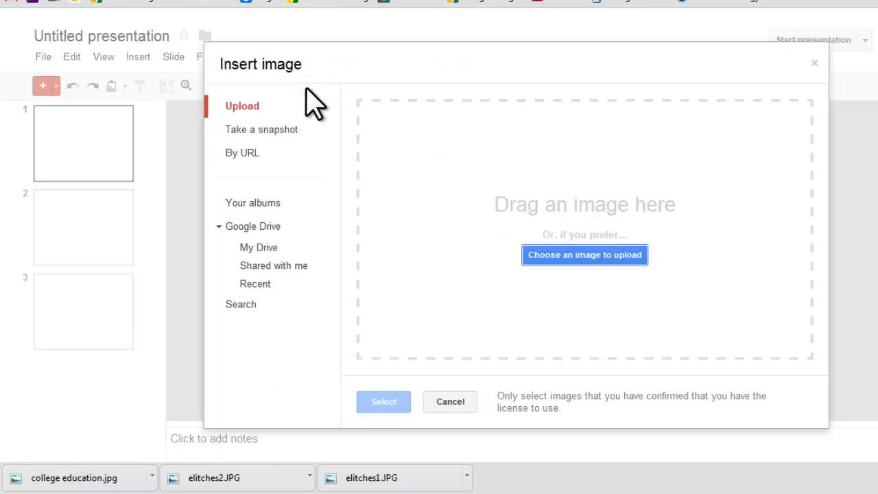
pyautogui.click(582, 257)
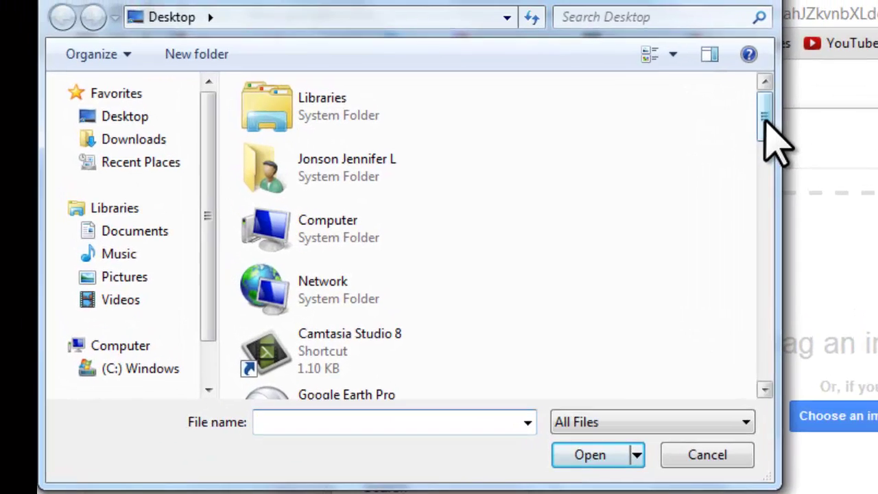
pyautogui.moveTo(761, 117); pyautogui.dragTo(808, 326)
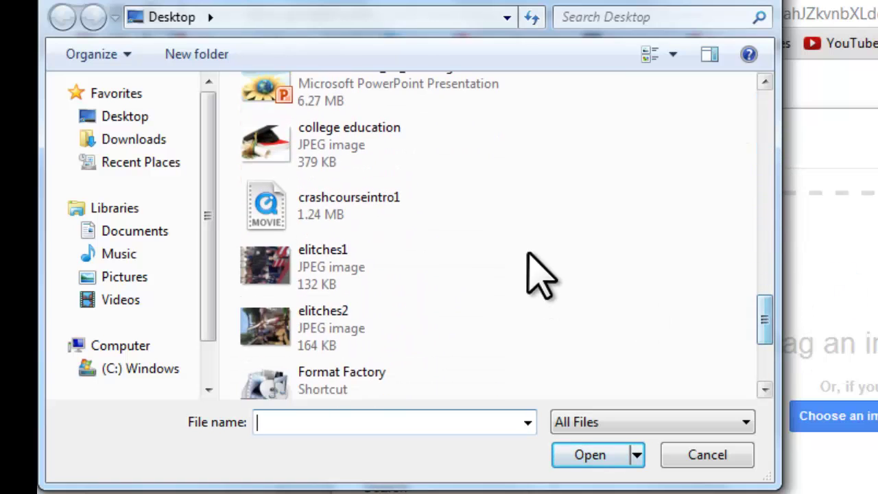
pyautogui.click(346, 152)
pyautogui.click(580, 465)
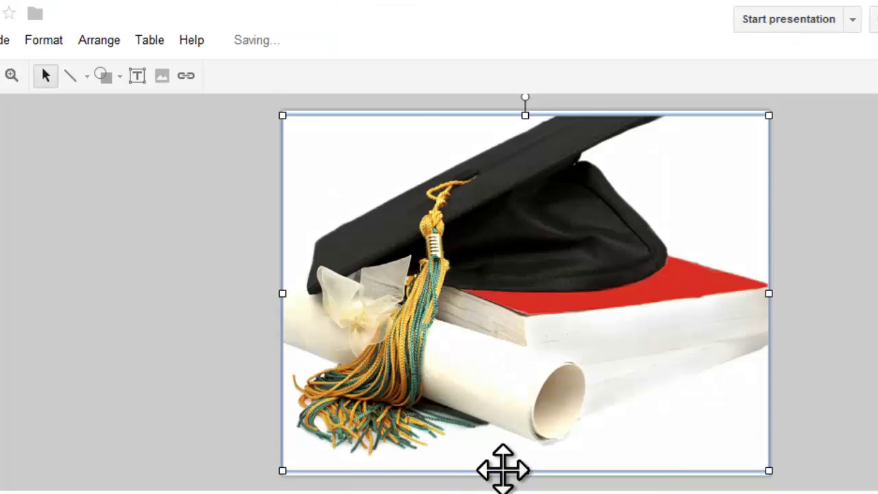
# Shrink the graduation cap picture and move it to the left side of slide 1.
pyautogui.moveTo(769, 116); pyautogui.dragTo(476, 372)
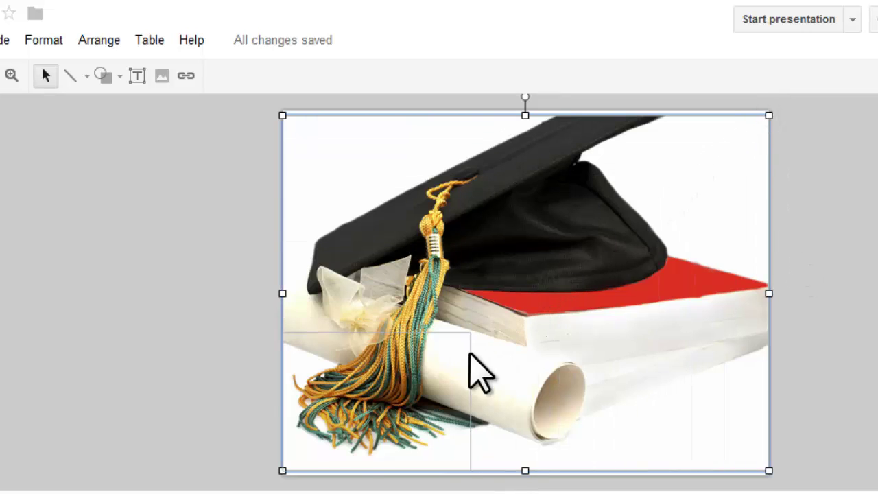
pyautogui.moveTo(570, 302); pyautogui.dragTo(570, 302)
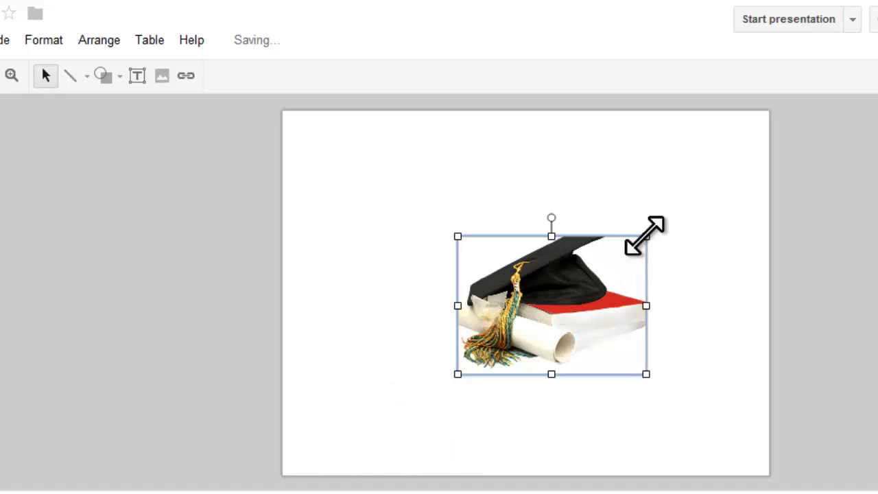
pyautogui.moveTo(678, 226); pyautogui.dragTo(631, 255)
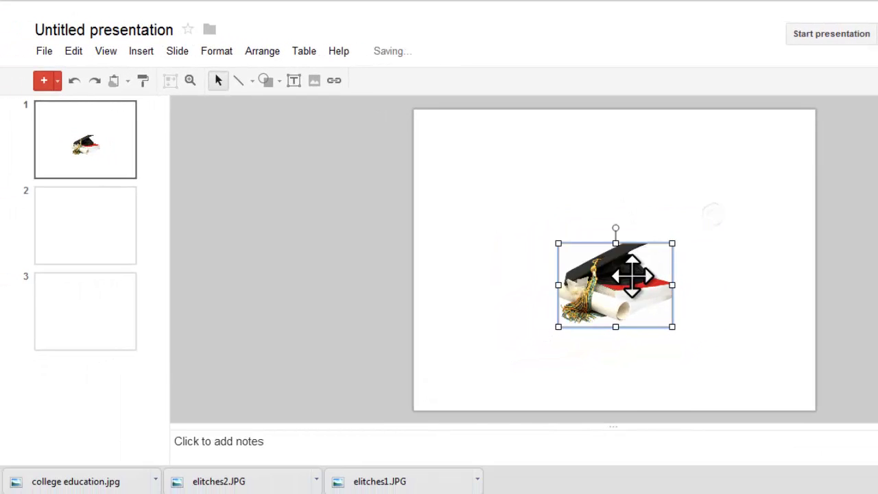
pyautogui.moveTo(583, 295); pyautogui.dragTo(436, 277)
pyautogui.click(540, 302)
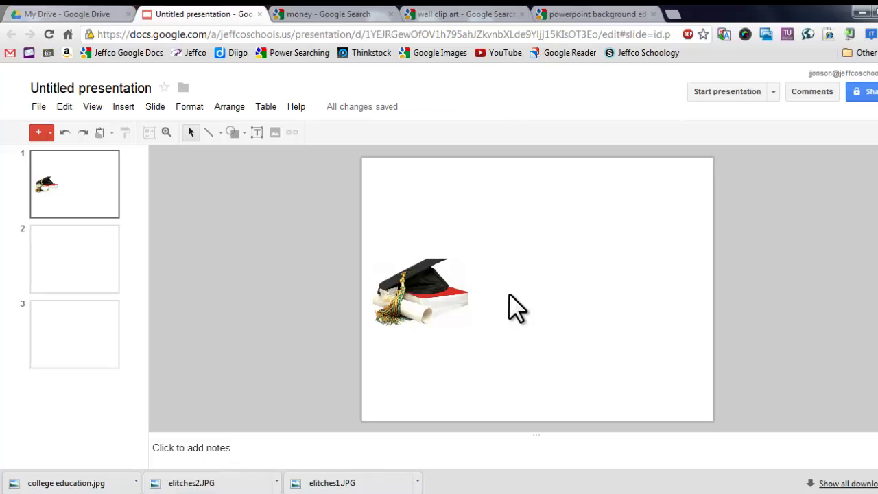
# Go to the wall clip art image results and drag out a brick wall clipart.
pyautogui.click(461, 14)
pyautogui.moveTo(340, 234)
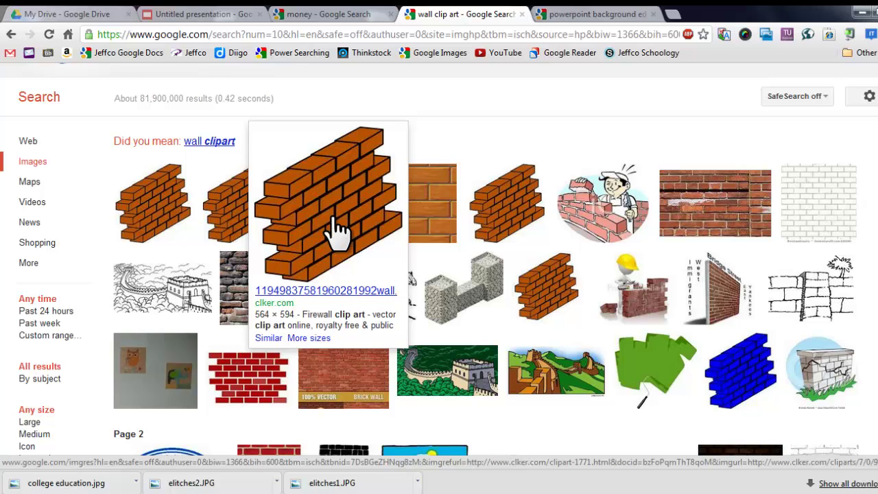
pyautogui.moveTo(336, 230); pyautogui.dragTo(246, 72)
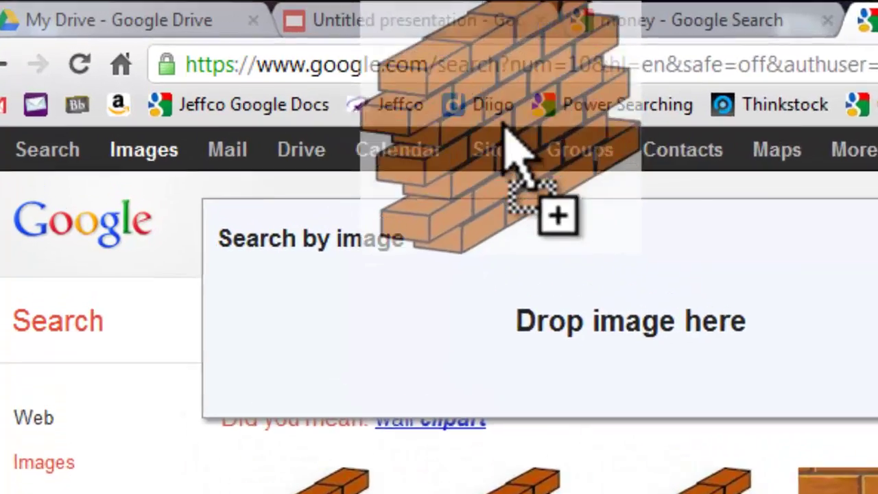
# Drop the brick wall clipart on slide 1 and position it beside the graduation cap.
pyautogui.moveTo(505, 127); pyautogui.dragTo(508, 29)
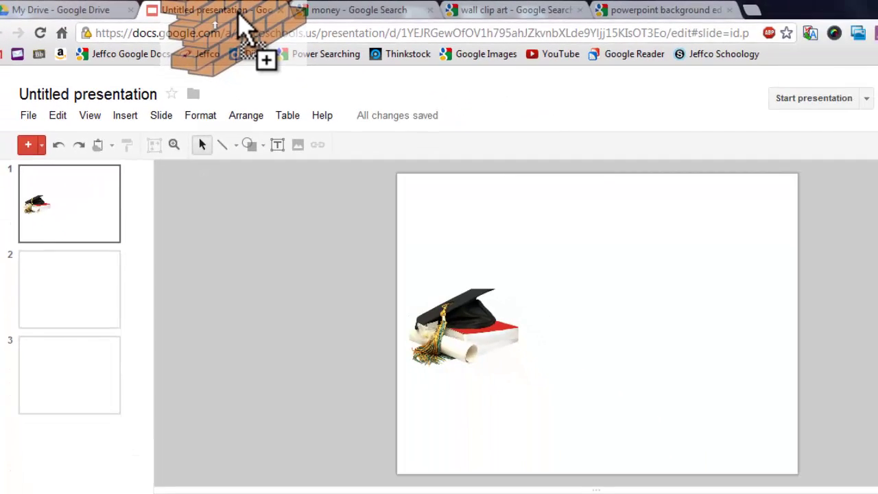
pyautogui.moveTo(239, 14); pyautogui.dragTo(635, 341)
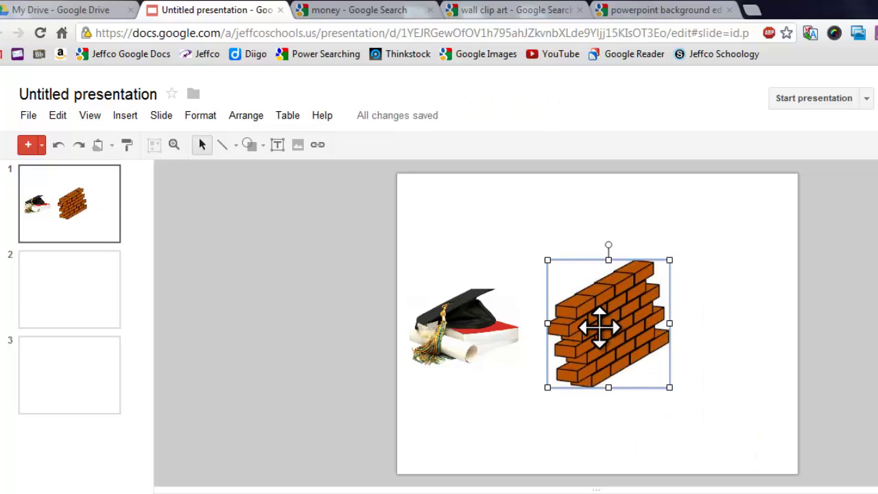
pyautogui.moveTo(601, 328); pyautogui.dragTo(572, 324)
pyautogui.moveTo(640, 261); pyautogui.dragTo(630, 343)
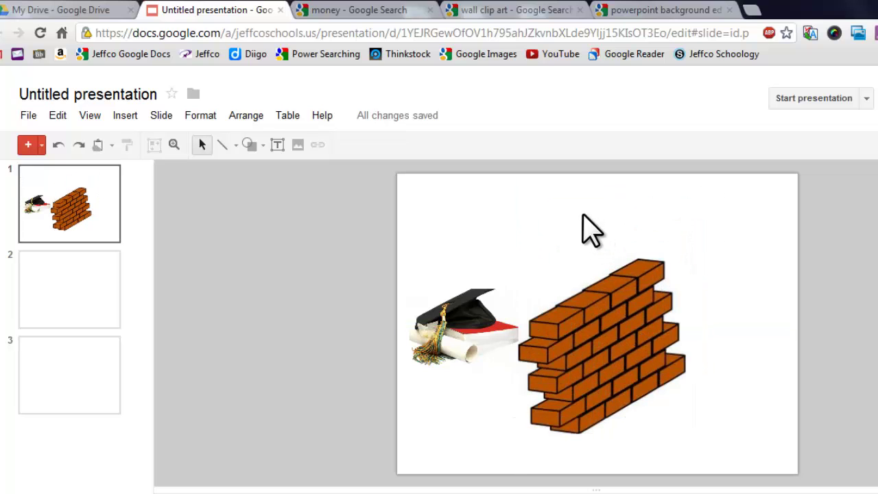
# Drag the green dollar-sign image from the money search results onto slide 1.
pyautogui.click(370, 11)
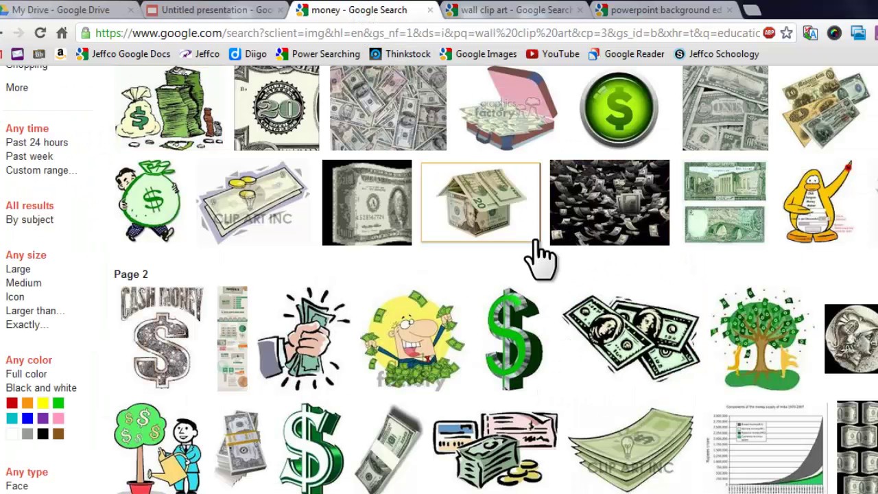
pyautogui.moveTo(553, 396)
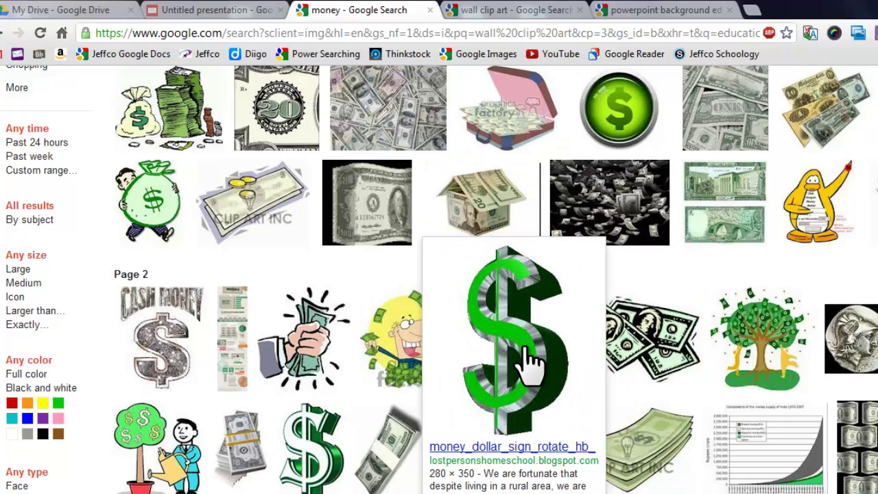
pyautogui.moveTo(529, 367); pyautogui.dragTo(260, 34)
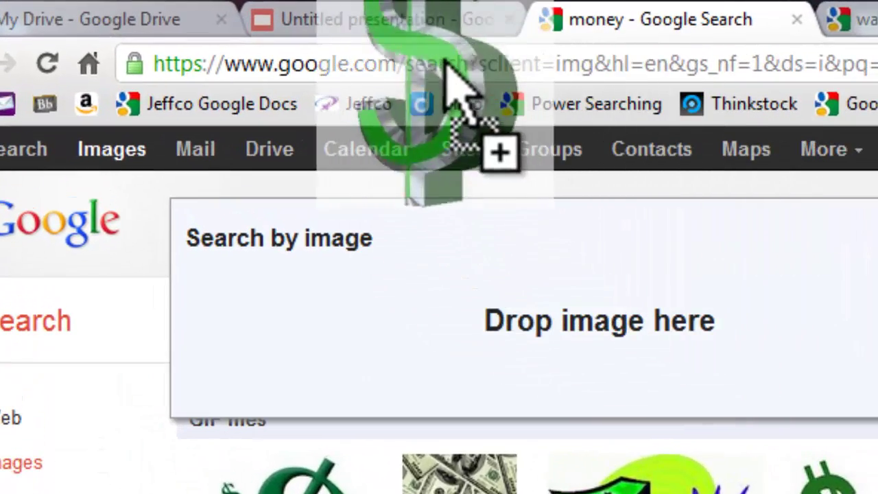
pyautogui.moveTo(446, 61); pyautogui.dragTo(605, 260)
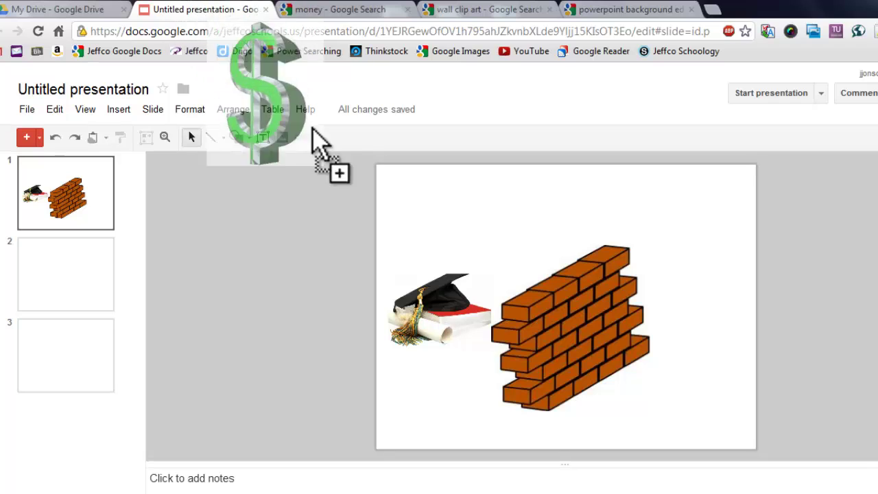
pyautogui.moveTo(312, 129); pyautogui.dragTo(554, 252)
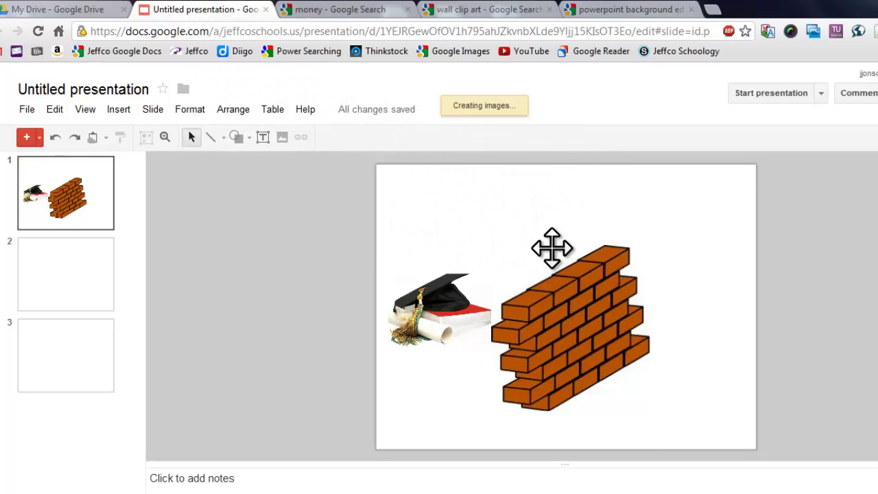
# Shrink the dollar sign and place it above the brick wall, shifting the wall slightly left.
pyautogui.moveTo(657, 249); pyautogui.dragTo(608, 311)
pyautogui.moveTo(594, 343); pyautogui.dragTo(567, 216)
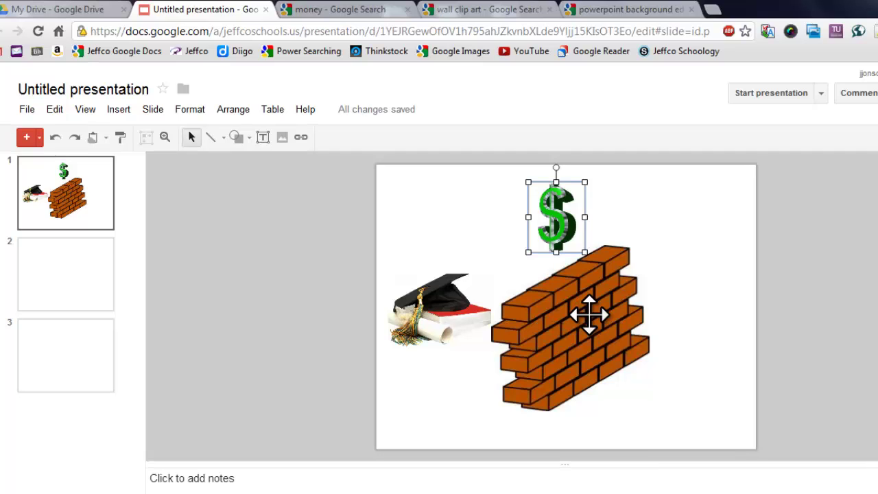
pyautogui.moveTo(582, 322); pyautogui.dragTo(560, 338)
pyautogui.moveTo(556, 213); pyautogui.dragTo(532, 214)
pyautogui.click(698, 269)
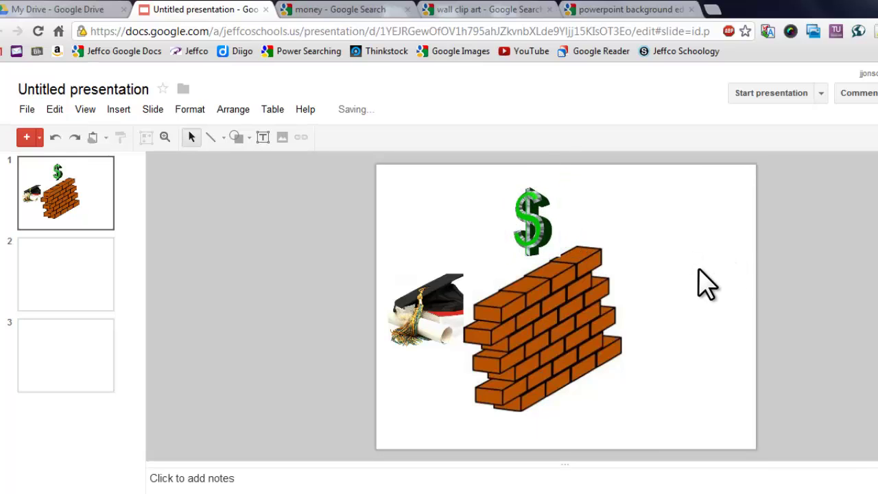
# Insert a 'Financial Aid' text box to the right of the brick wall.
pyautogui.click(126, 110)
pyautogui.moveTo(617, 245); pyautogui.dragTo(748, 316)
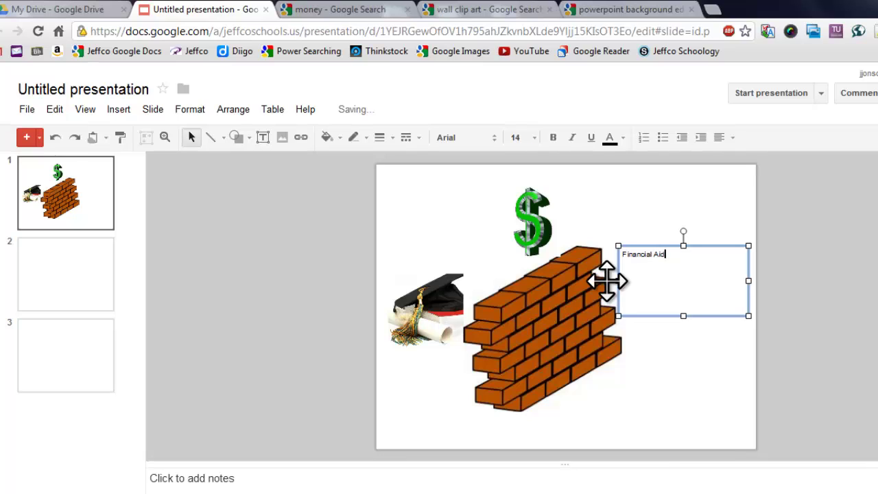
pyautogui.moveTo(681, 259); pyautogui.dragTo(609, 252)
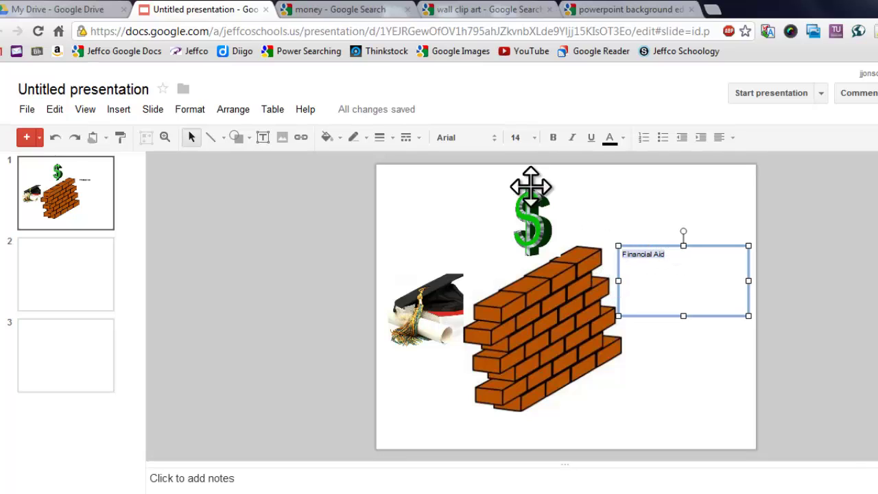
# Set the Financial Aid text to 36 point and center it in its box.
pyautogui.click(535, 138)
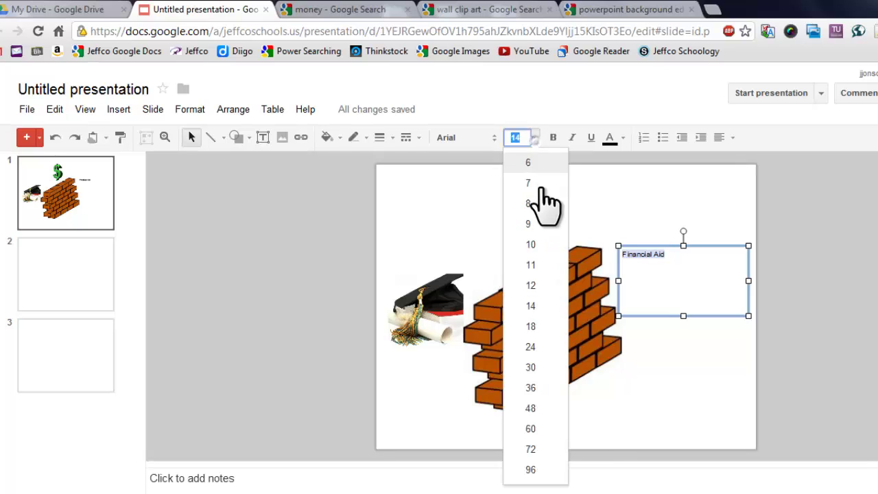
pyautogui.click(538, 390)
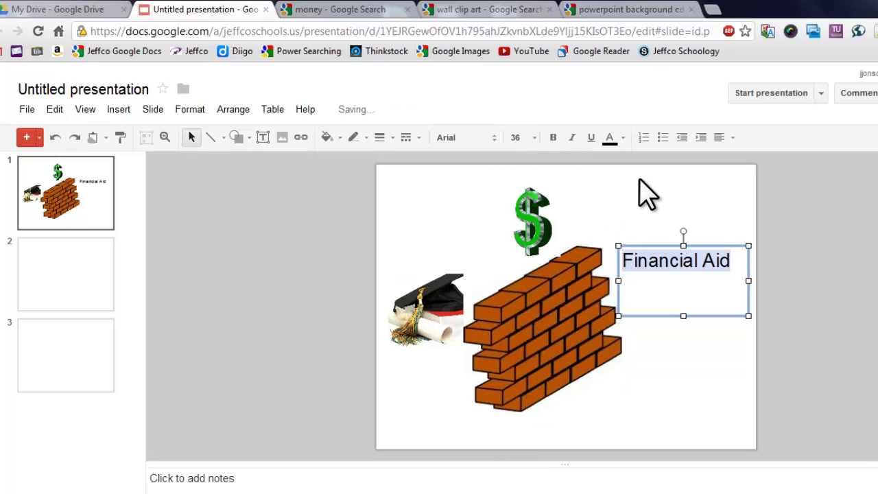
pyautogui.click(735, 137)
pyautogui.click(755, 162)
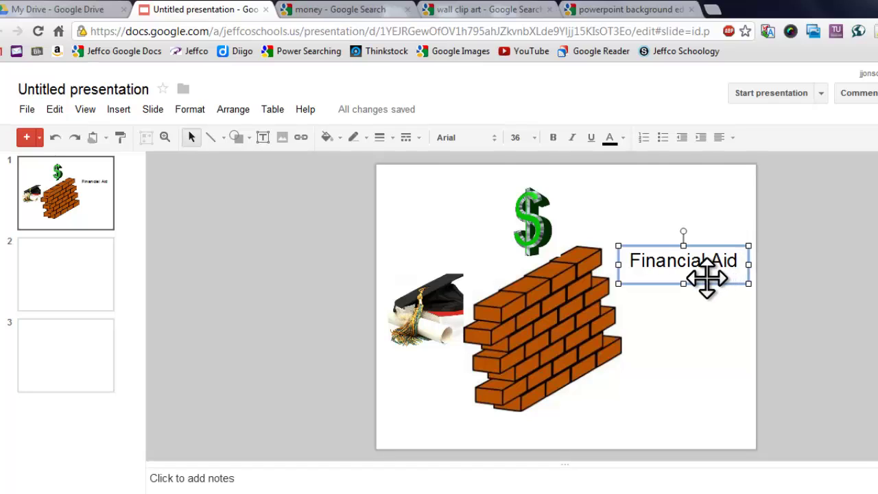
pyautogui.click(328, 137)
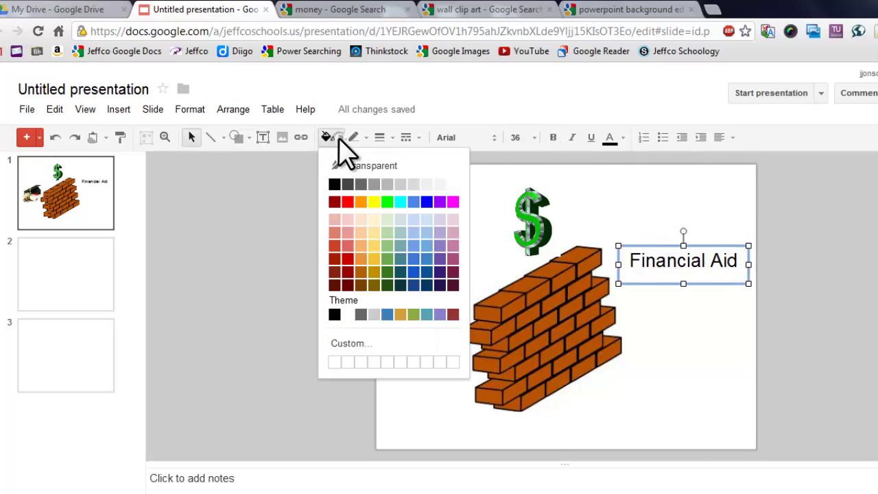
# Fill the Financial Aid box yellow, move it right, and return to the PowerPoint background results.
pyautogui.click(374, 201)
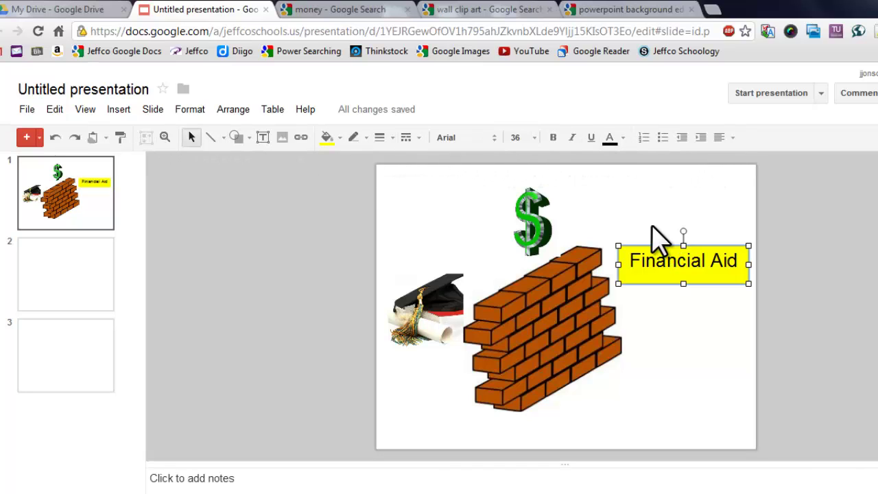
pyautogui.hotkey('ctrl', 'z')
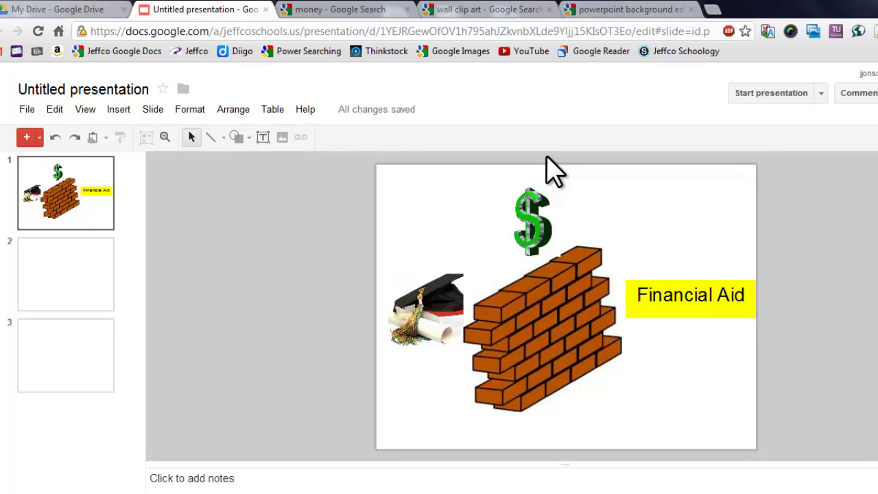
pyautogui.click(600, 9)
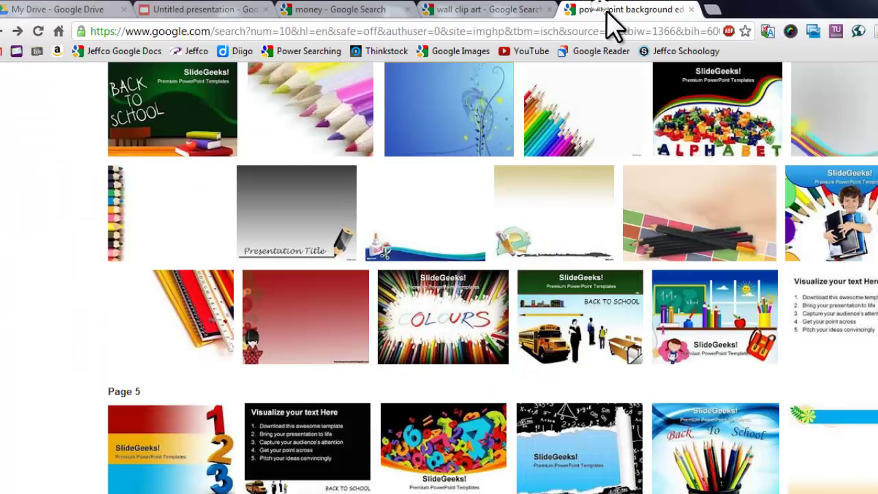
# Copy the glue-themed template image's URL from Google Images and return to the Untitled presentation.
pyautogui.moveTo(608, 158)
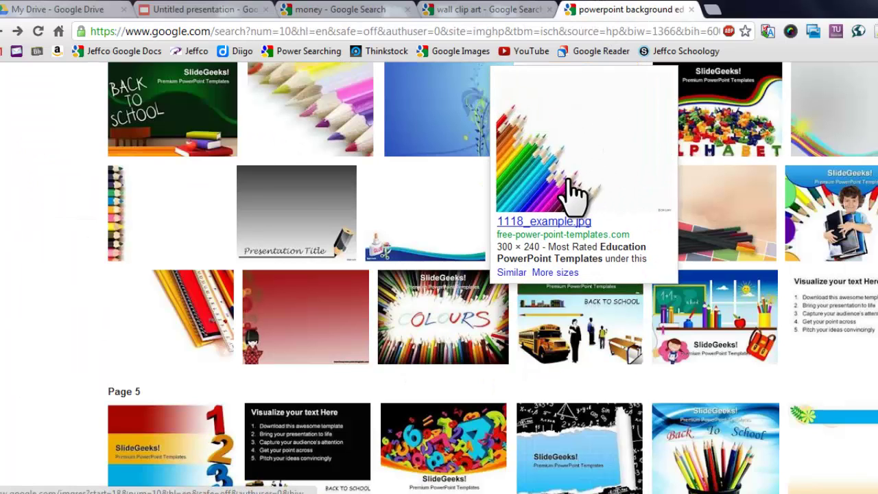
pyautogui.moveTo(157, 237)
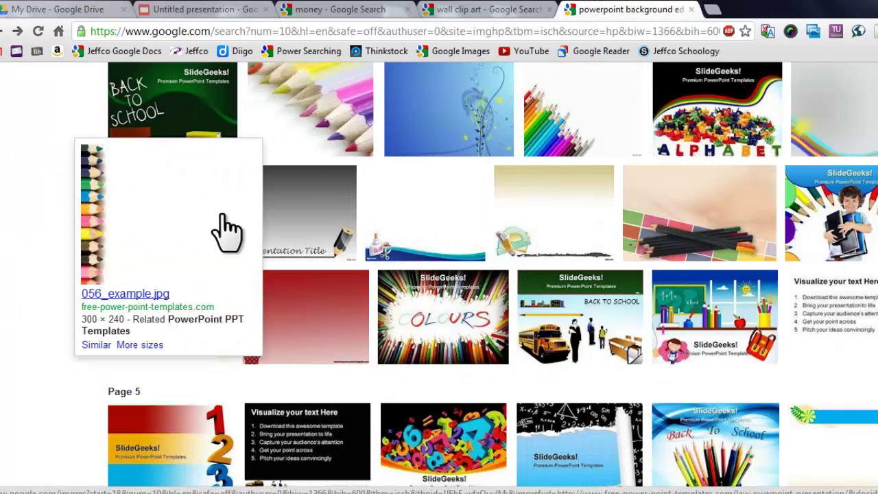
pyautogui.moveTo(416, 206)
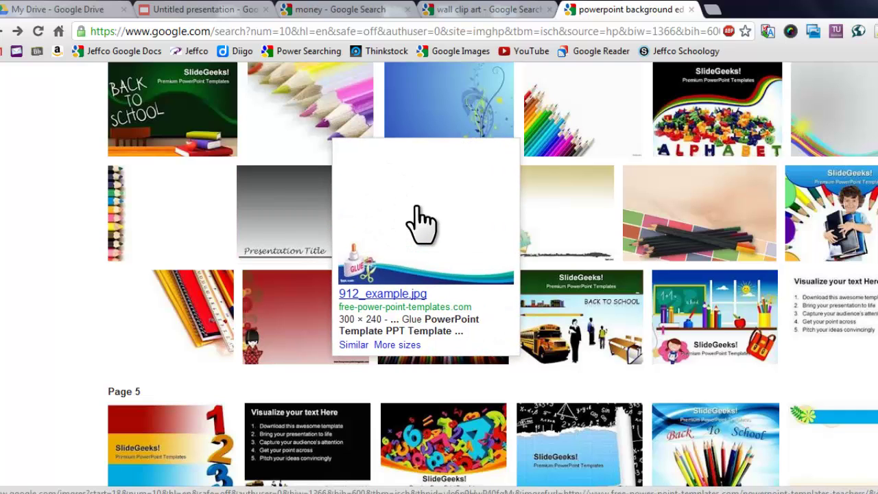
pyautogui.click(420, 222)
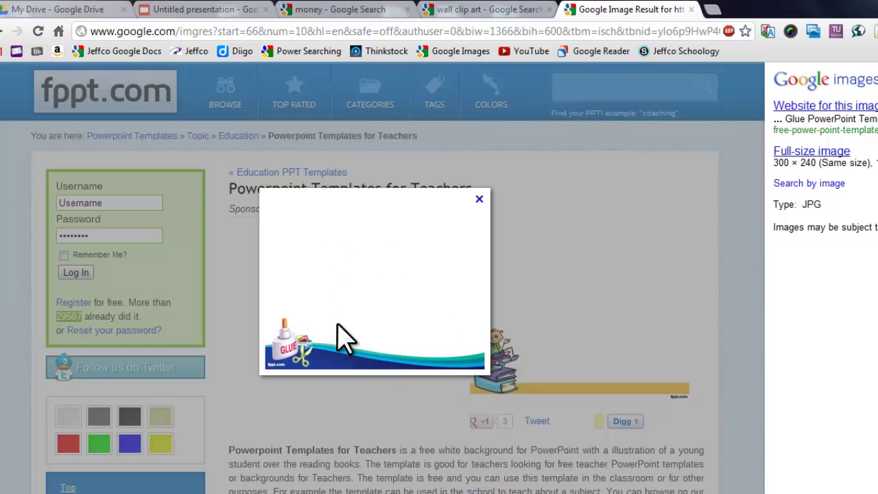
pyautogui.rightClick(361, 257)
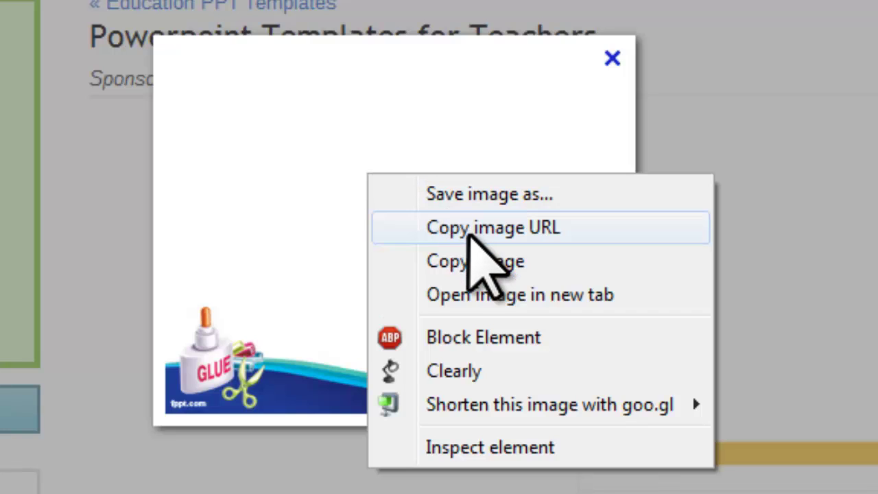
pyautogui.click(471, 232)
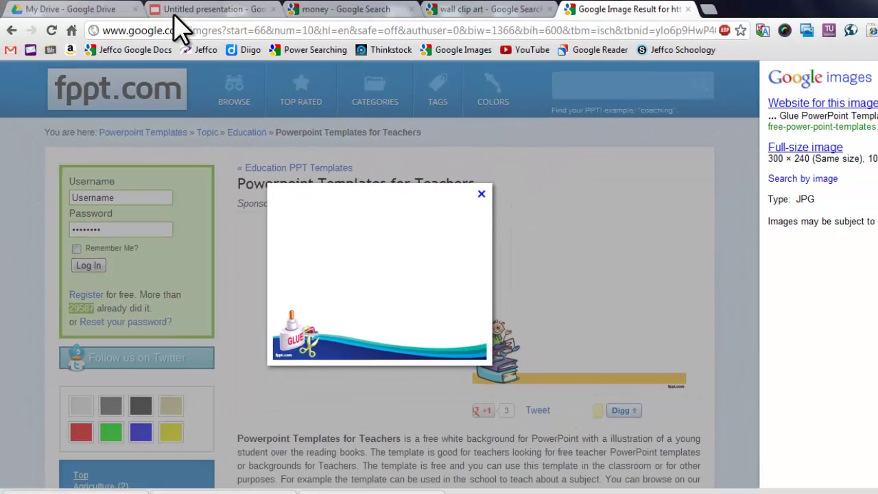
pyautogui.click(180, 9)
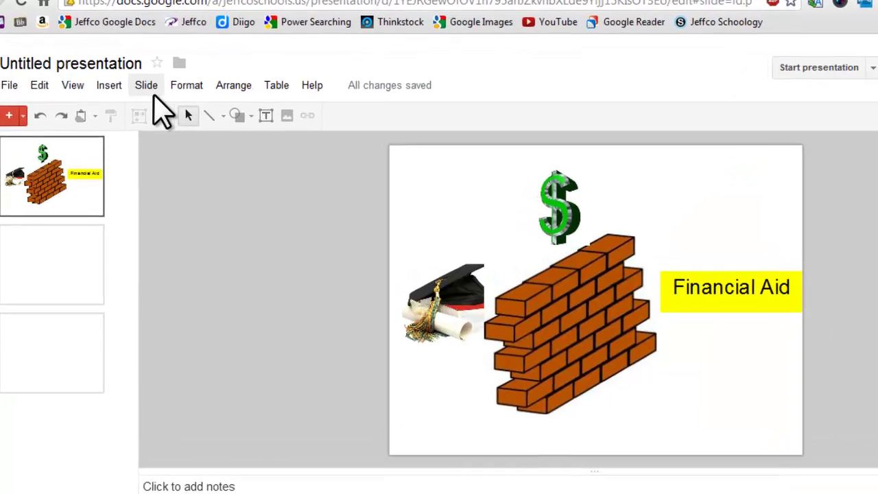
pyautogui.click(146, 85)
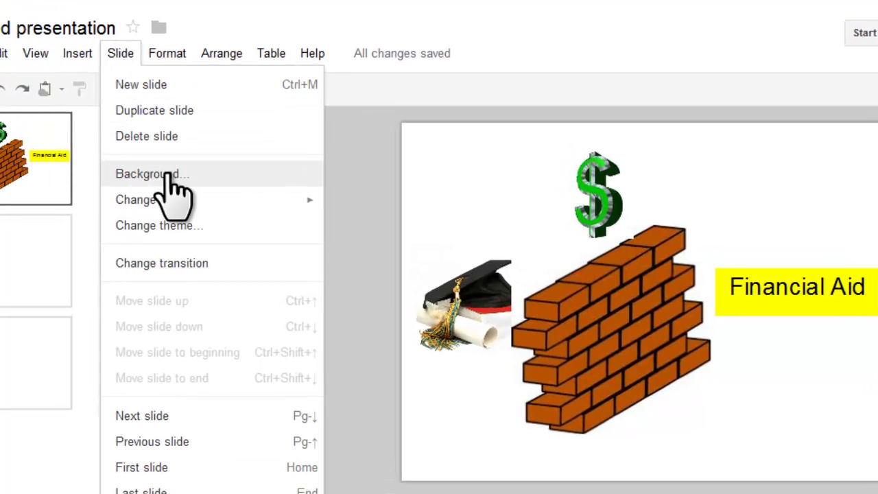
# Set the glue-and-wave image, pasted in by URL, as the background of all three slides.
pyautogui.click(168, 173)
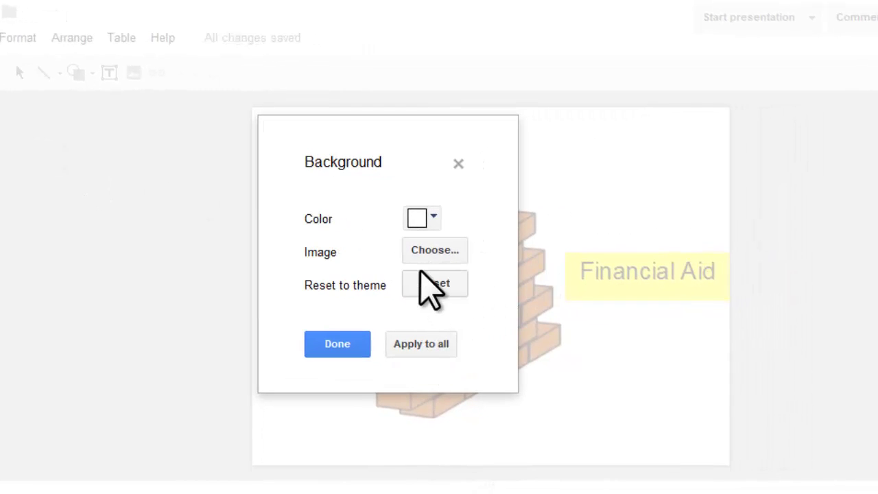
pyautogui.click(434, 250)
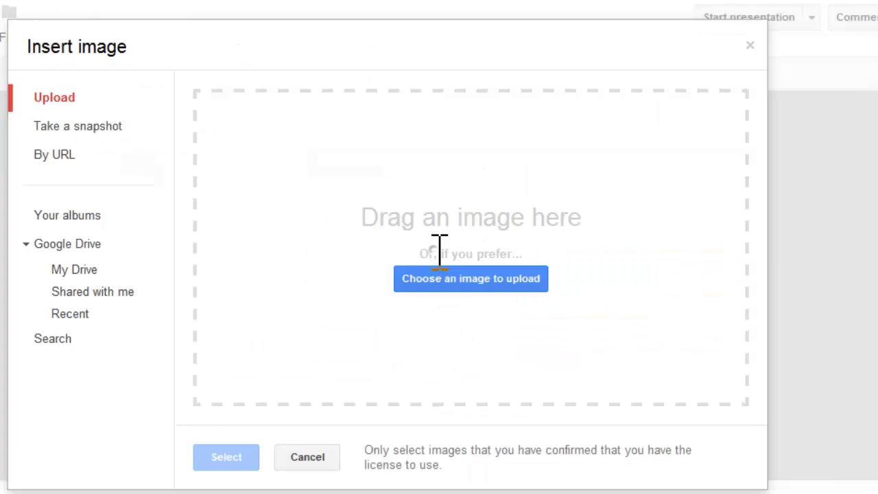
pyautogui.click(47, 156)
pyautogui.click(380, 96)
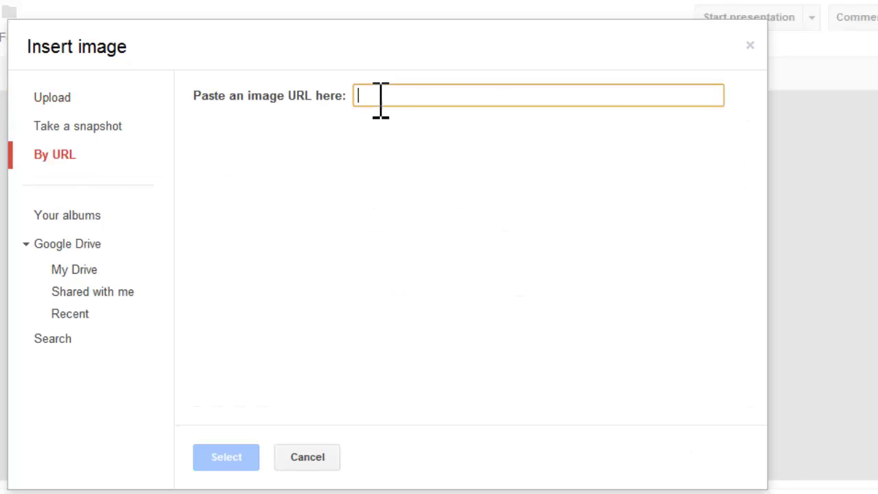
pyautogui.rightClick(381, 96)
pyautogui.click(435, 199)
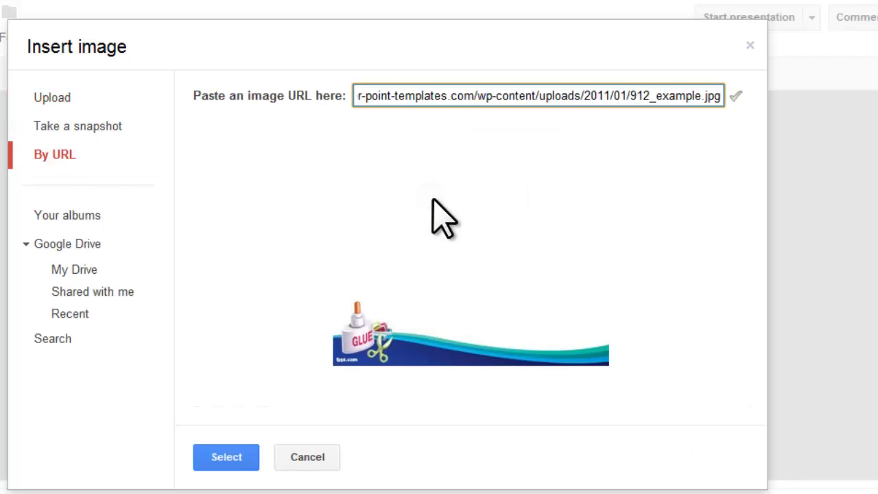
pyautogui.click(242, 457)
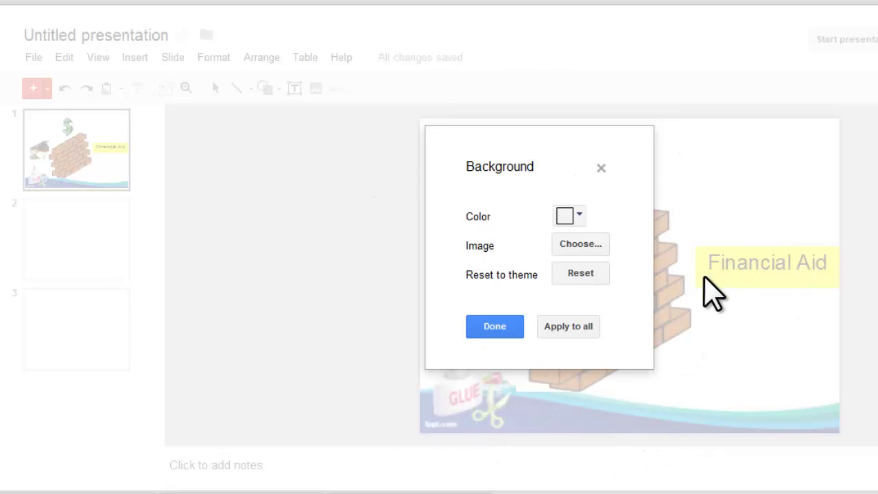
pyautogui.click(573, 331)
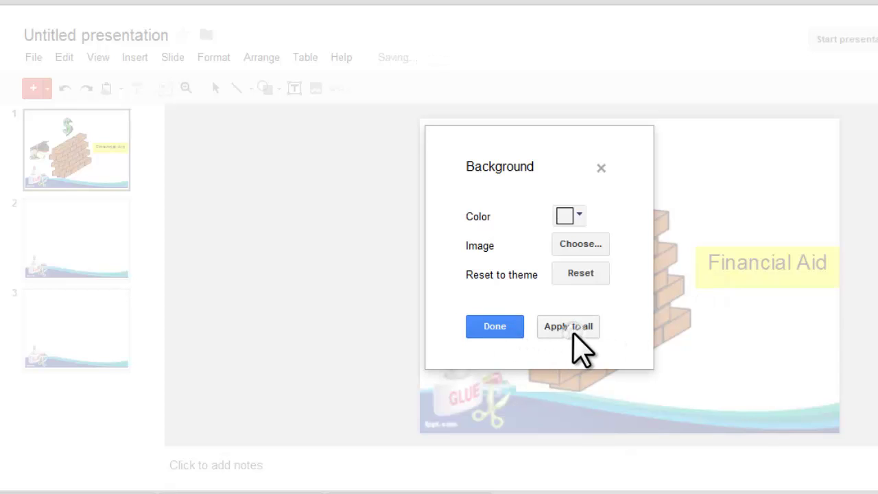
pyautogui.click(502, 333)
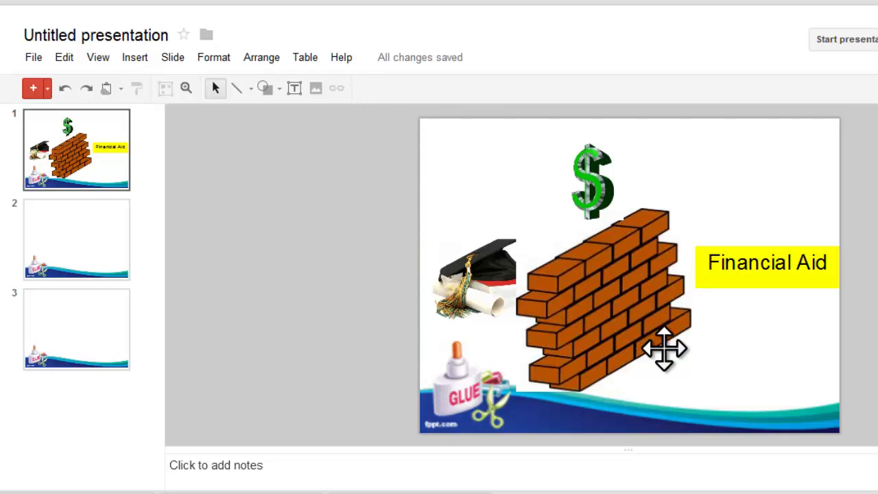
# Nudge the dollar sign and brick wall pictures slightly up and to the right.
pyautogui.moveTo(587, 199)
pyautogui.mouseDown()
pyautogui.moveTo(602, 198)
pyautogui.moveTo(598, 188)
pyautogui.mouseUp()
pyautogui.click(627, 300)
pyautogui.moveTo(626, 300); pyautogui.dragTo(628, 298)
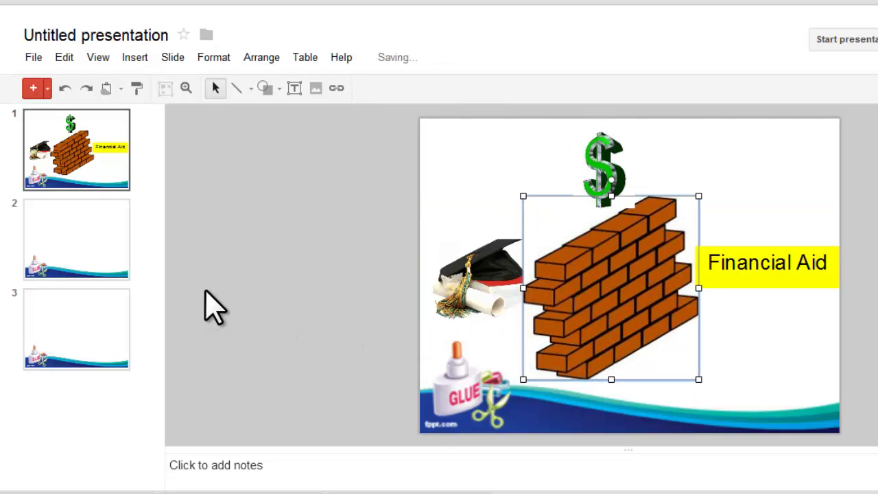
# Add a fourth slide and reapply the glue-and-wave background to all slides.
pyautogui.click(32, 89)
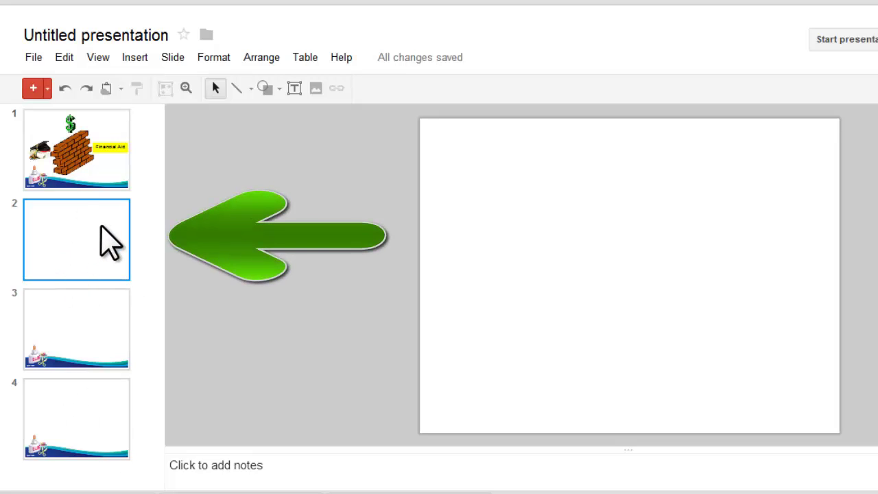
pyautogui.click(108, 168)
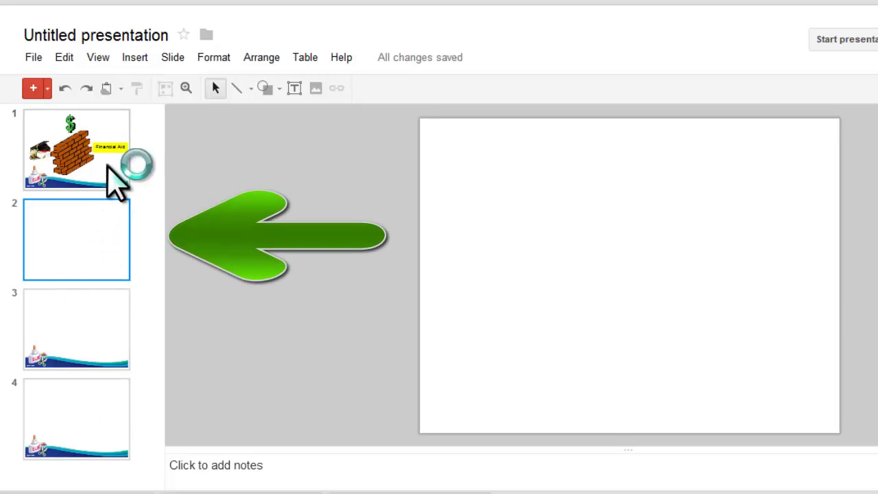
pyautogui.click(180, 59)
pyautogui.click(206, 164)
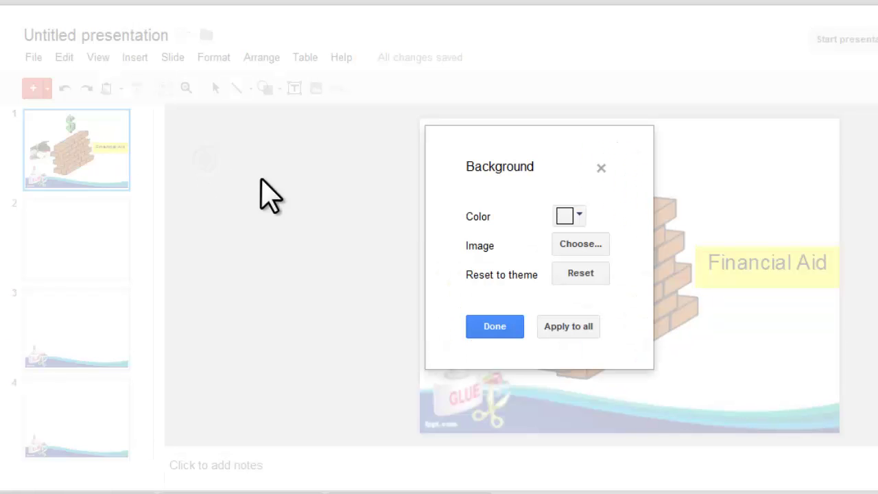
pyautogui.click(561, 327)
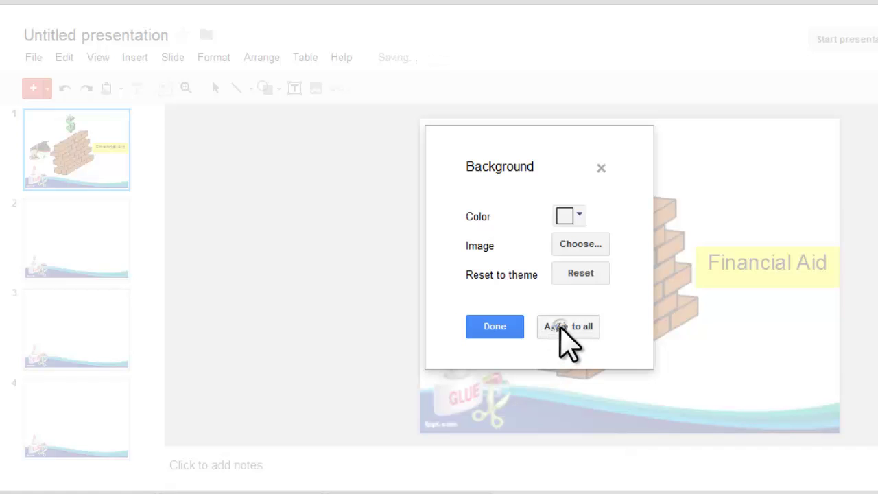
pyautogui.click(516, 327)
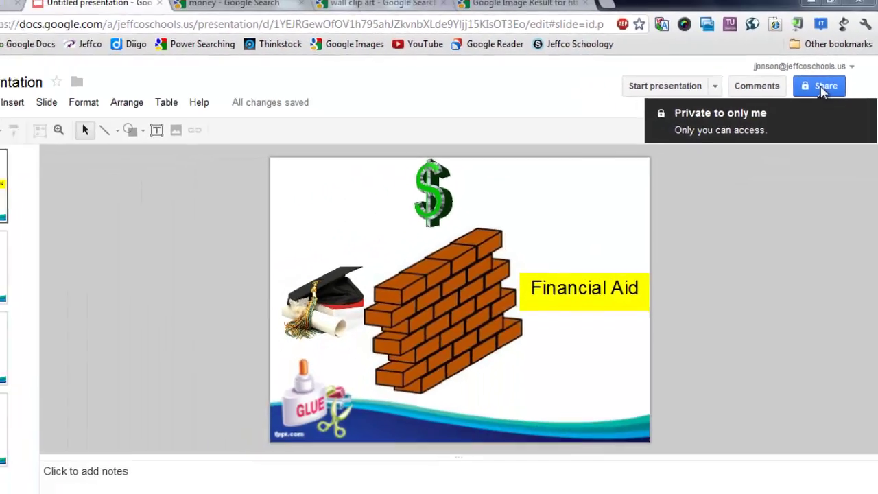
# Share the presentation with the colleague's name added under Add people, with Can edit access.
pyautogui.click(775, 112)
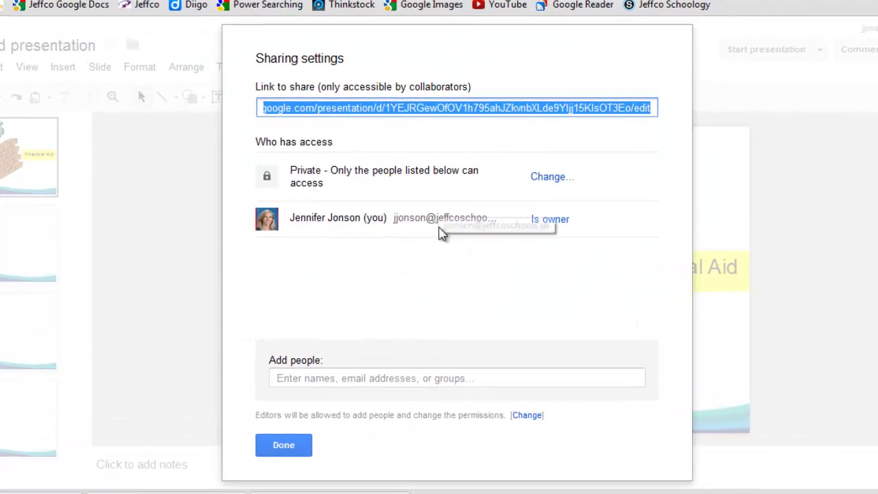
pyautogui.click(389, 379)
pyautogui.write('n')
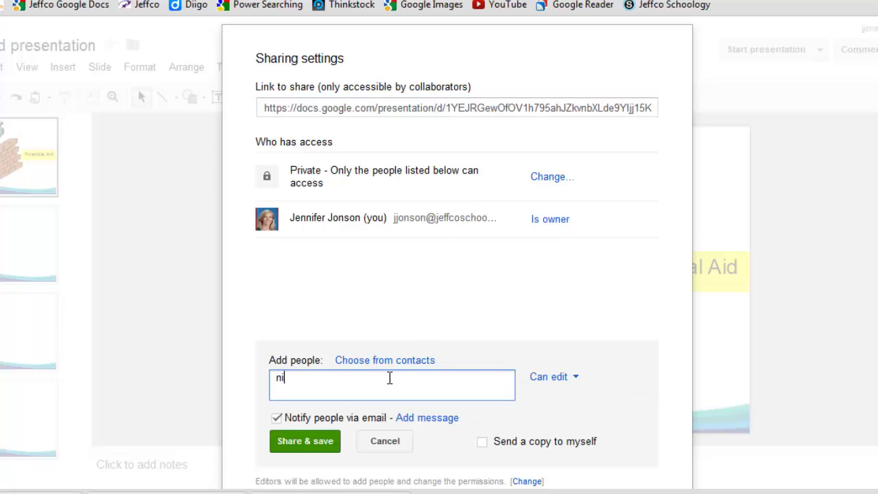
pyautogui.write('ancy mick')
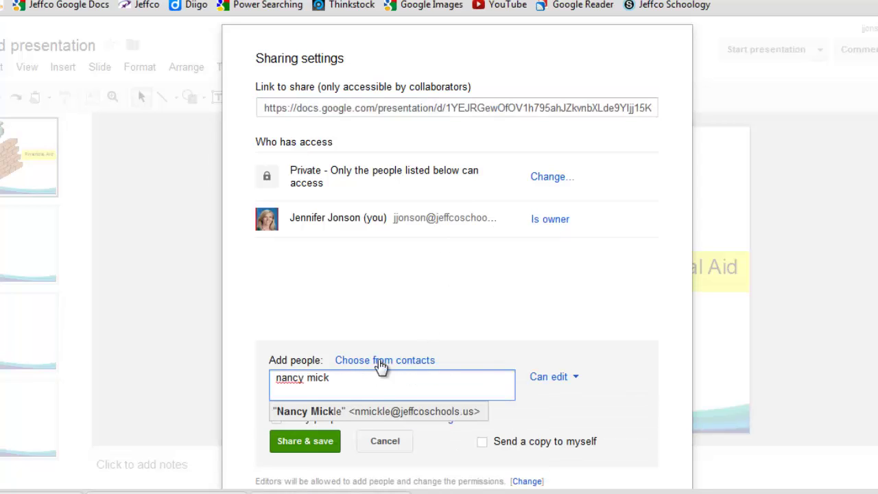
pyautogui.click(371, 410)
pyautogui.click(322, 441)
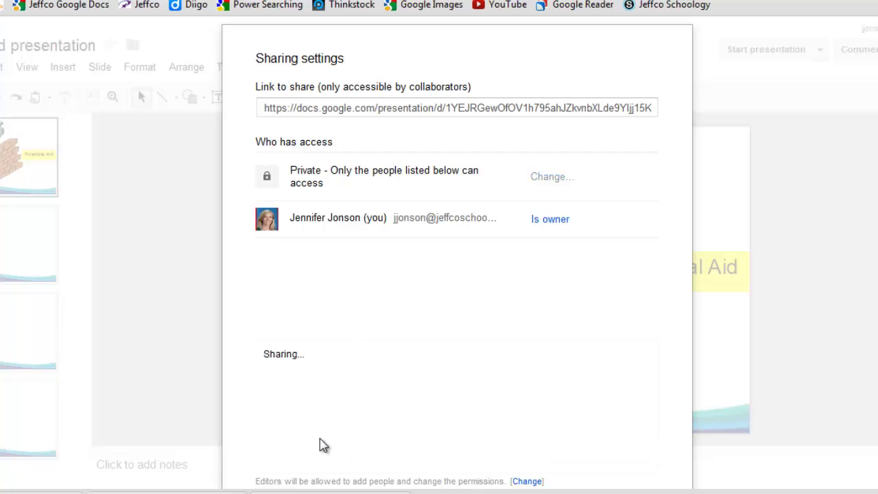
pyautogui.click(300, 448)
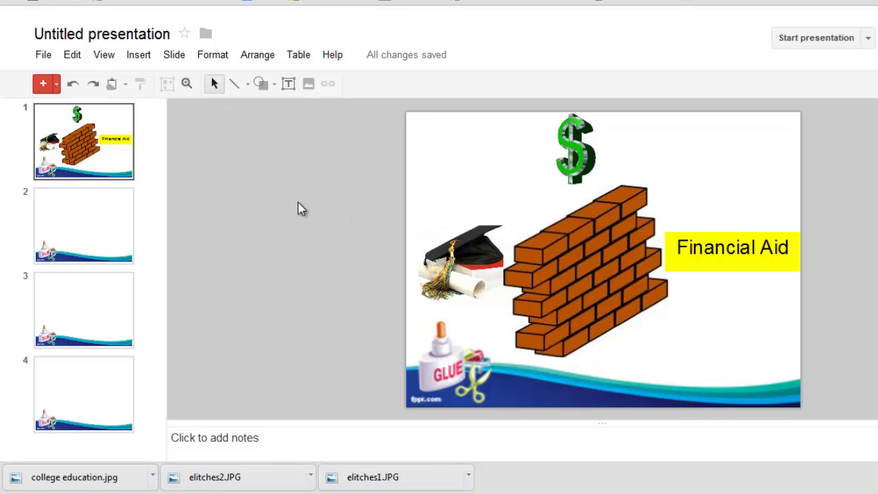
# Retitle 'Untitled presentation' as 'College Funding Presentation'.
pyautogui.click(134, 38)
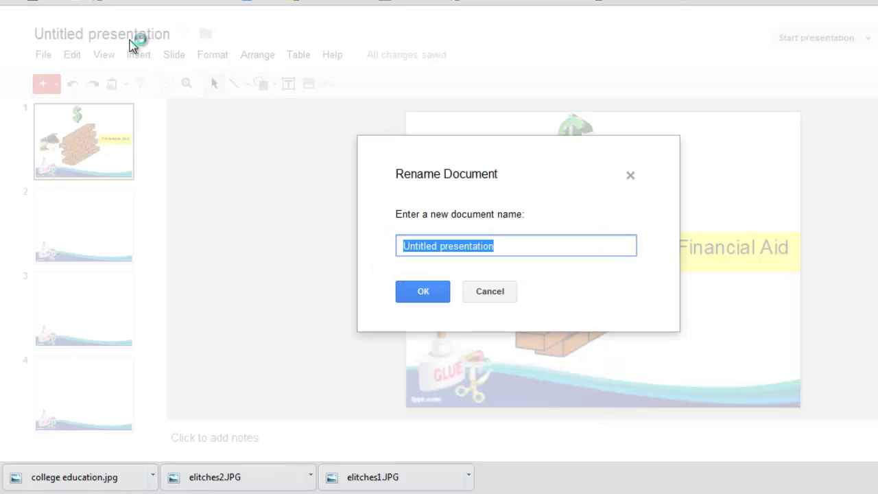
pyautogui.write('College Funding Presentation')
pyautogui.click(414, 295)
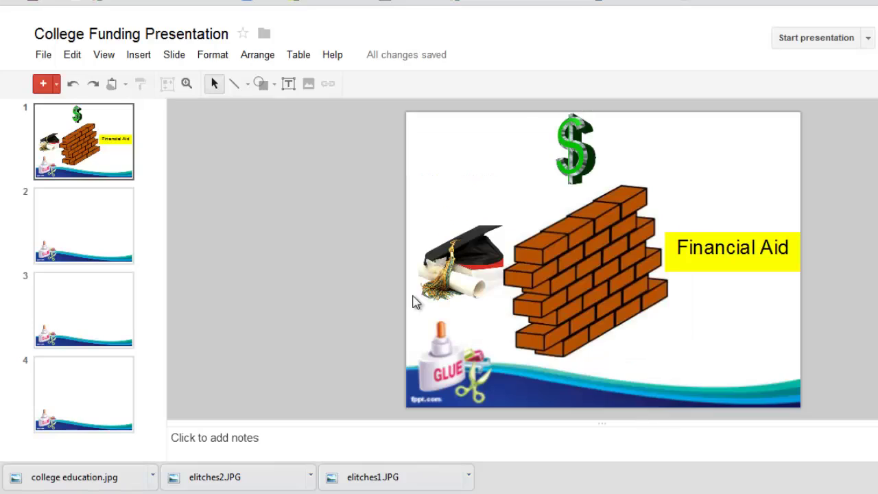